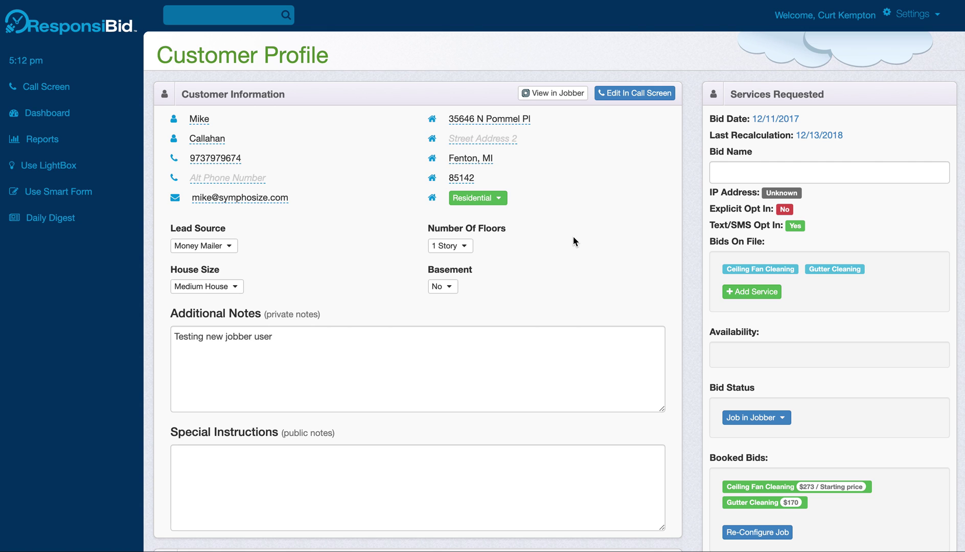
# Keep the customer's first phone as the text recipient.
pyautogui.scroll(-7, 573, 236)
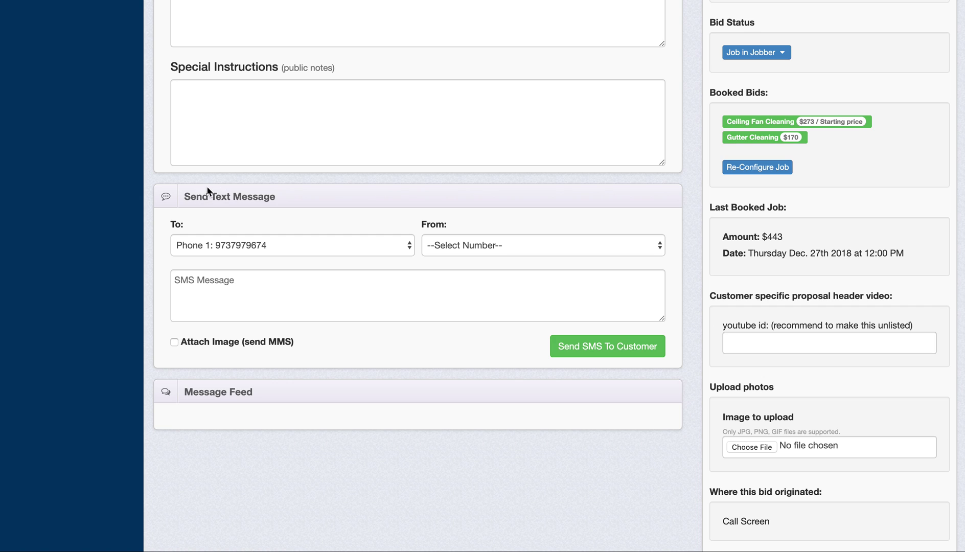
pyautogui.scroll(1, 208, 189)
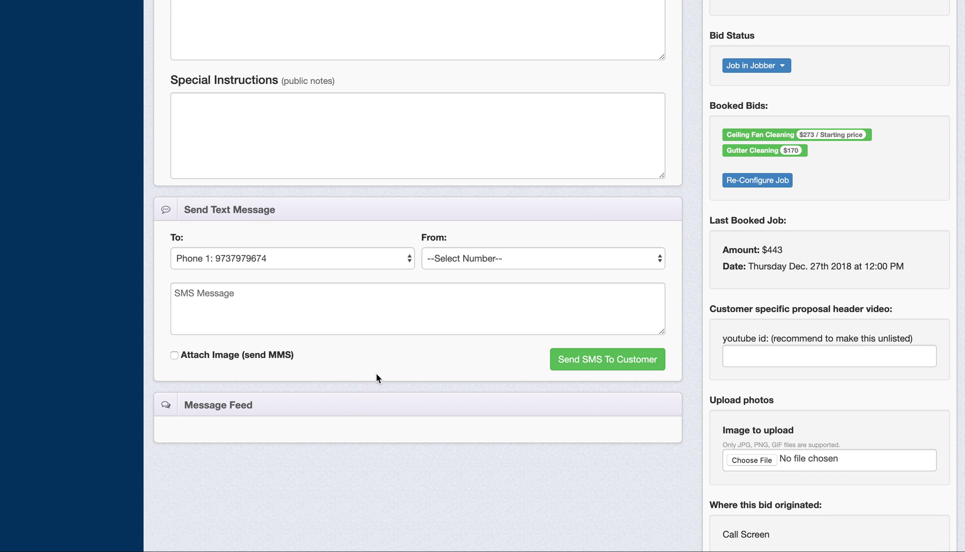
pyautogui.click(228, 262)
pyautogui.click(227, 262)
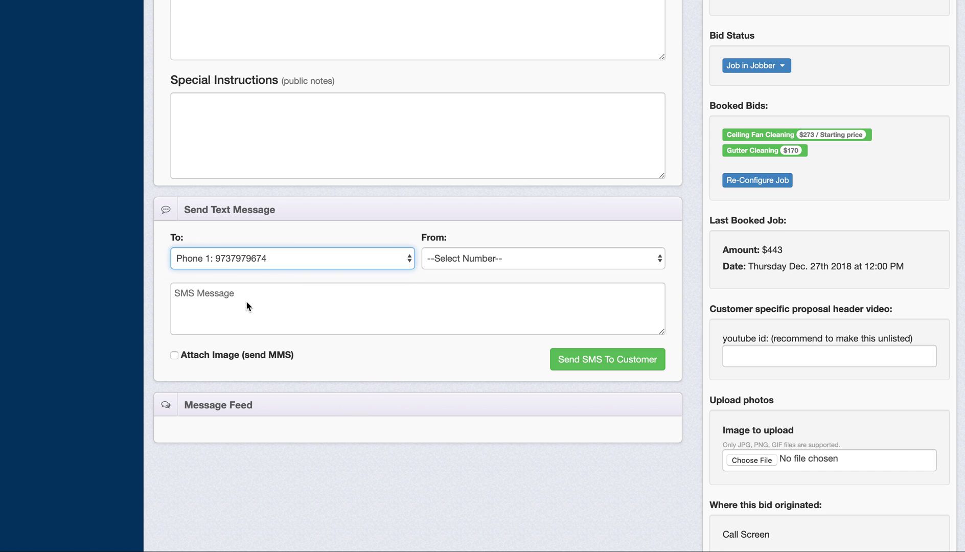
pyautogui.scroll(7, 282, 207)
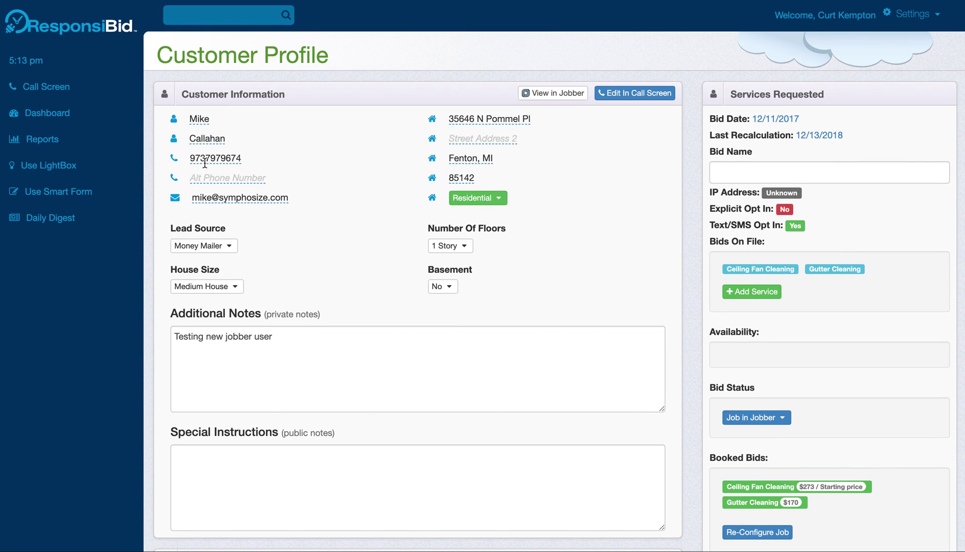
pyautogui.scroll(-8, 327, 355)
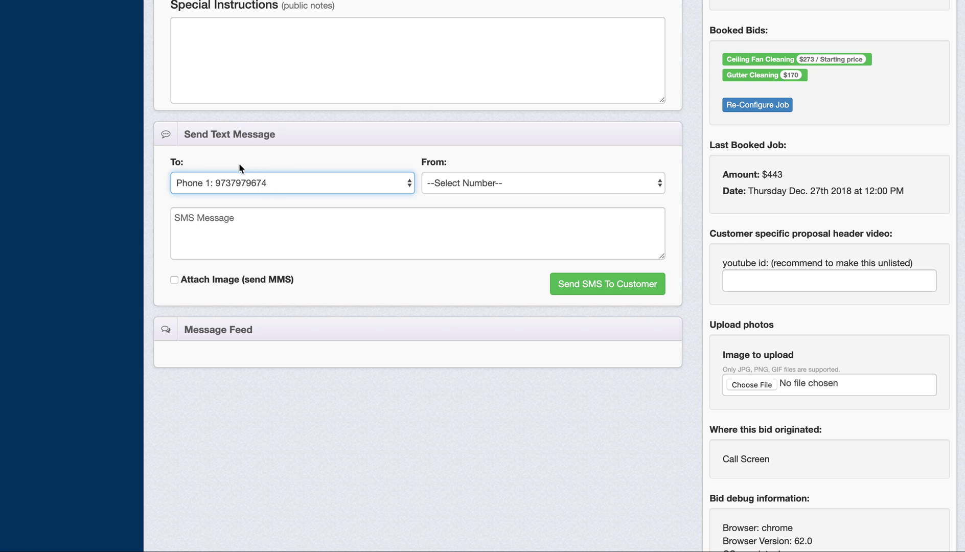
# Check the available sending numbers twice, closing the list without choosing one.
pyautogui.click(476, 183)
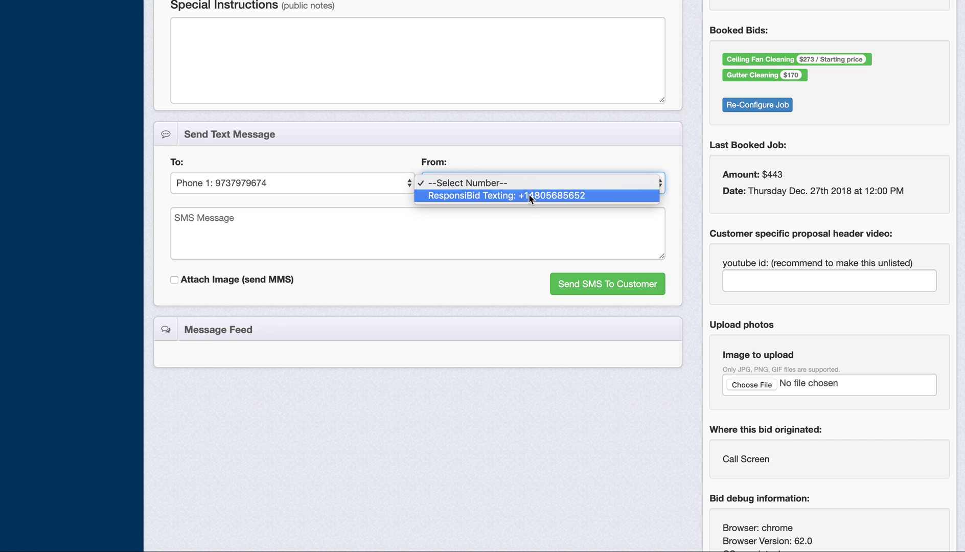
pyautogui.click(527, 154)
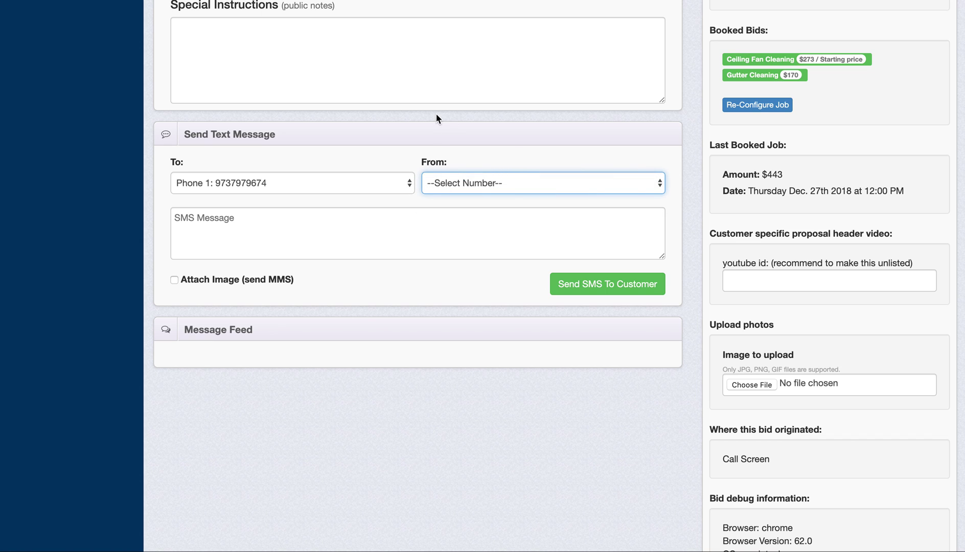
pyautogui.scroll(8, 428, 112)
pyautogui.scroll(-9, 384, 250)
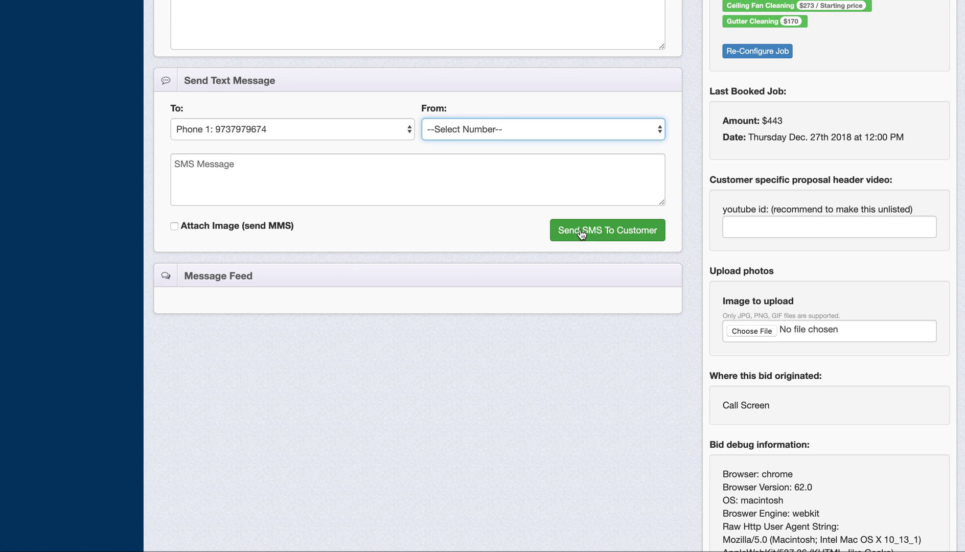
pyautogui.click(504, 130)
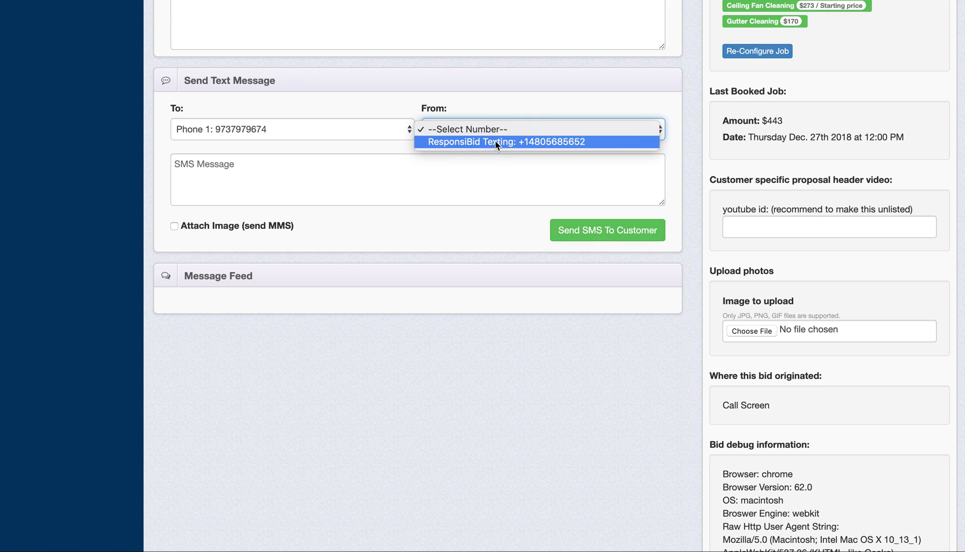
pyautogui.click(412, 181)
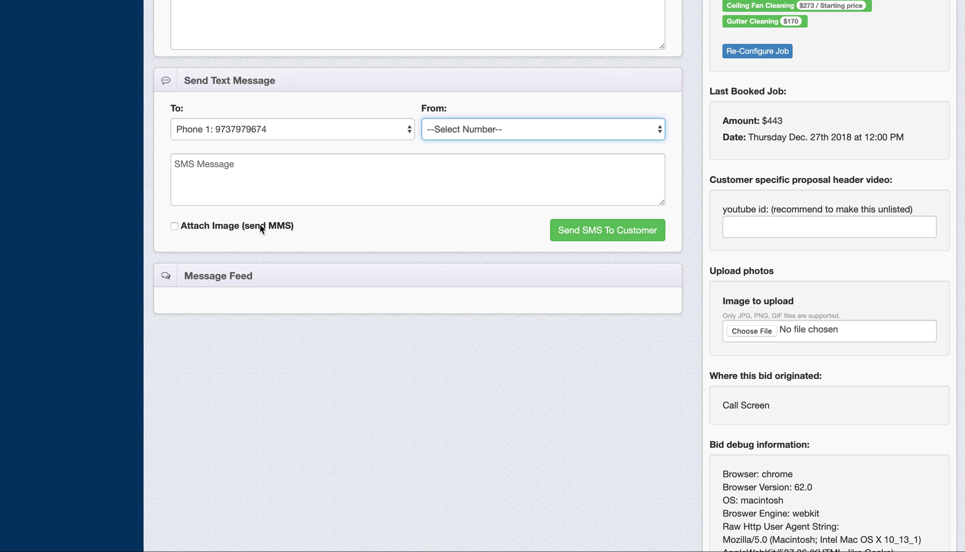
pyautogui.scroll(10, 360, 234)
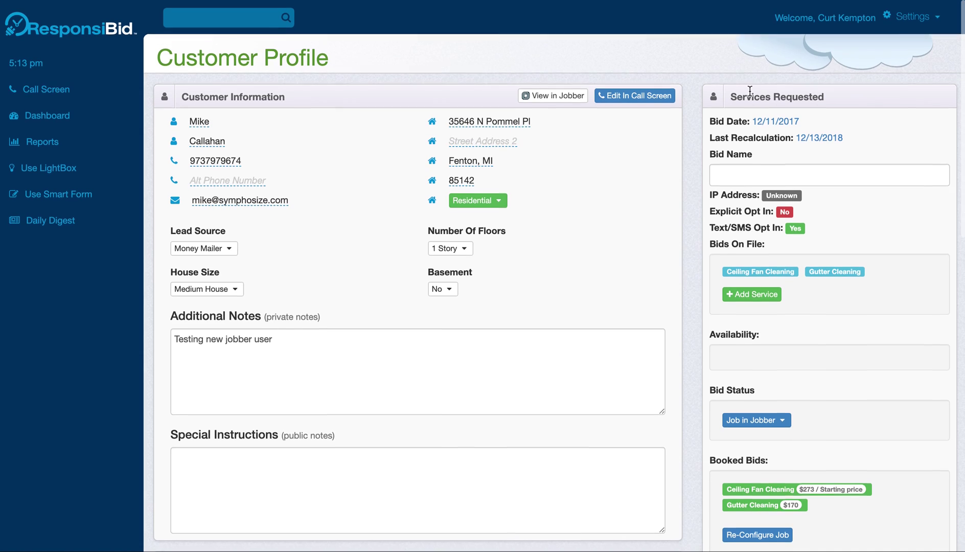
# Go to Settings > Follow-up Builder and expand Company SMS Number, showing ResponsiBid Texting.
pyautogui.click(909, 21)
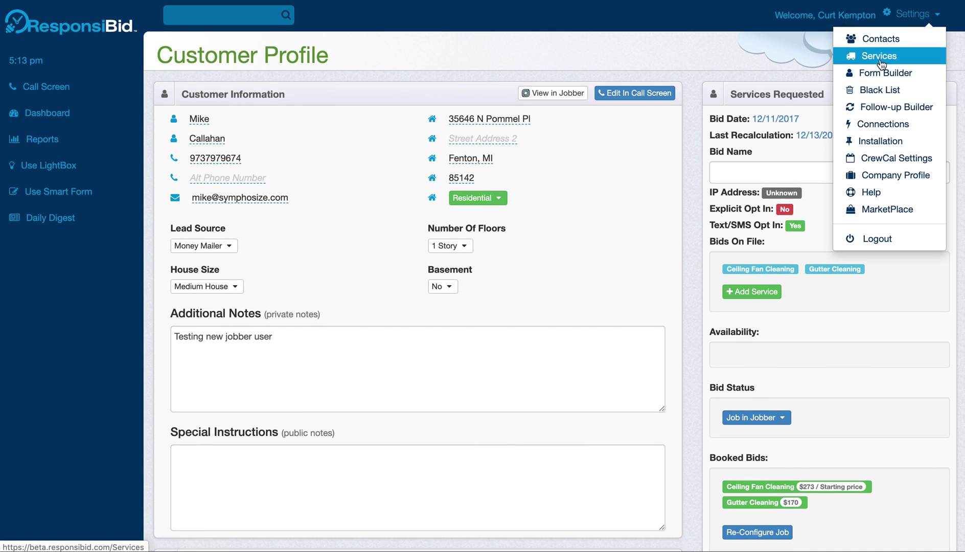
pyautogui.click(874, 106)
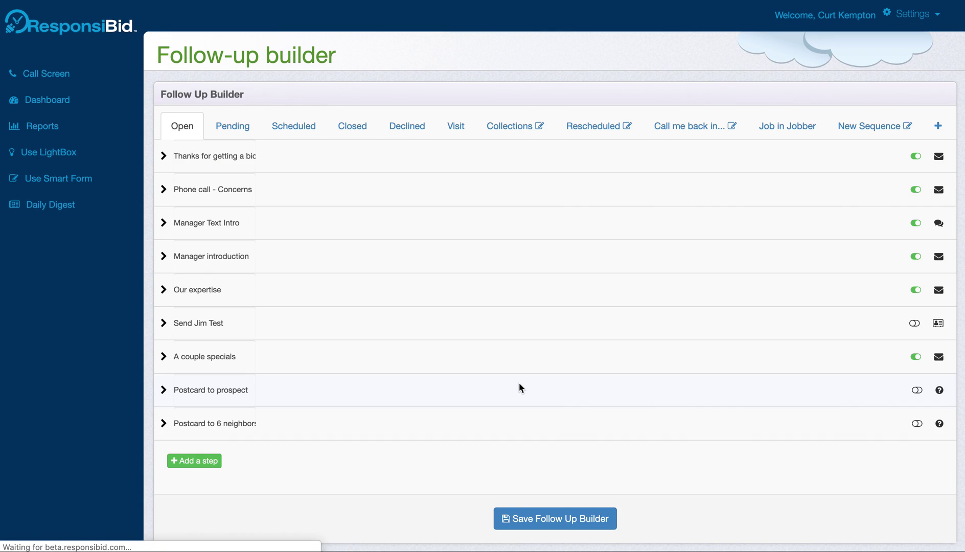
pyautogui.scroll(-6, 518, 382)
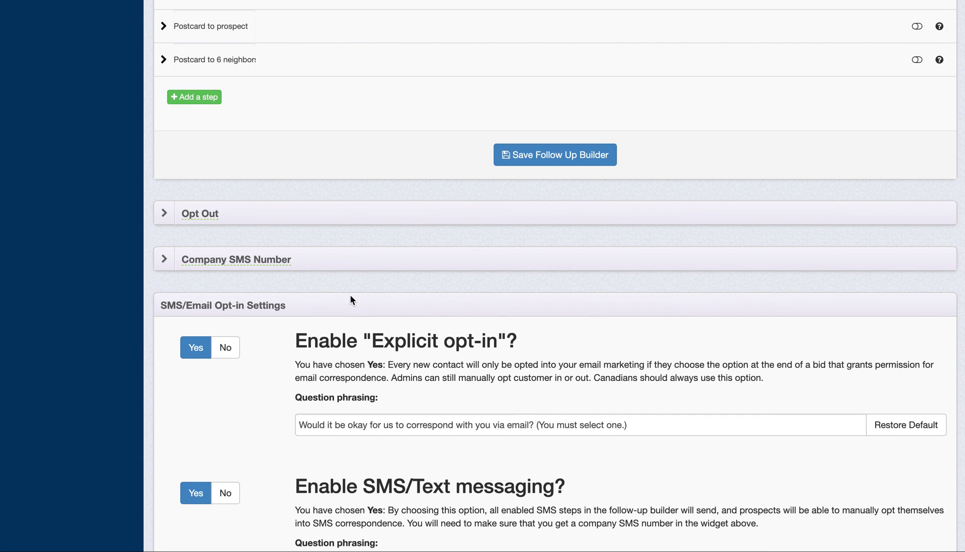
pyautogui.click(366, 260)
pyautogui.scroll(-2, 366, 259)
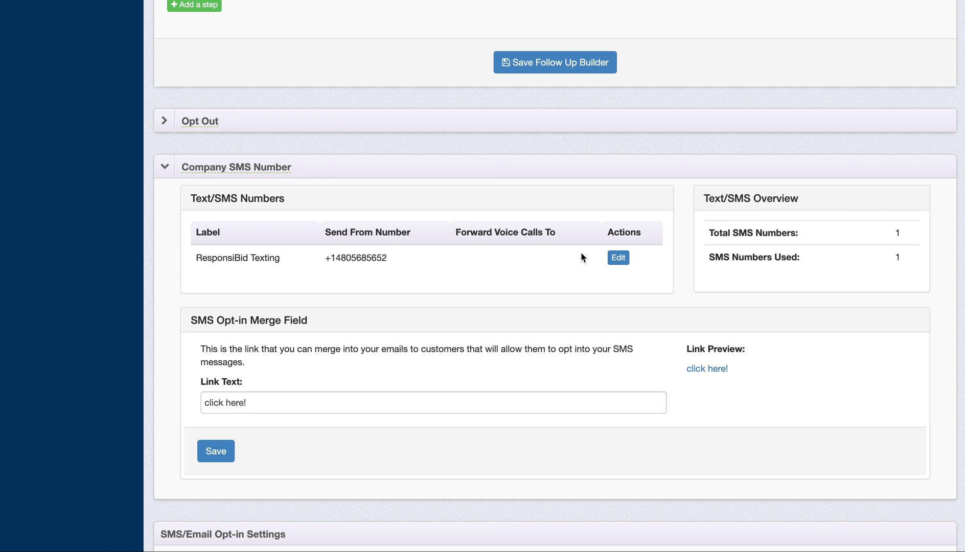
pyautogui.click(619, 260)
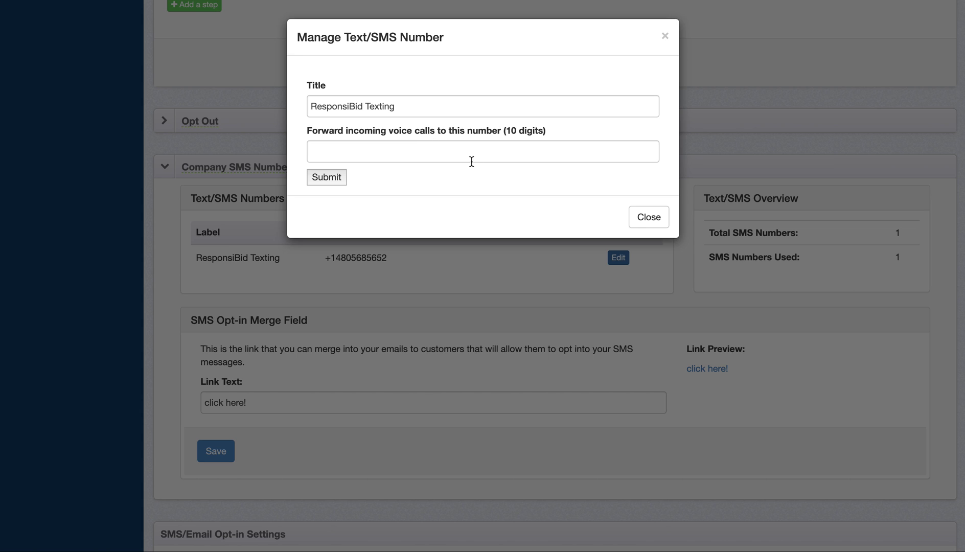
pyautogui.click(365, 154)
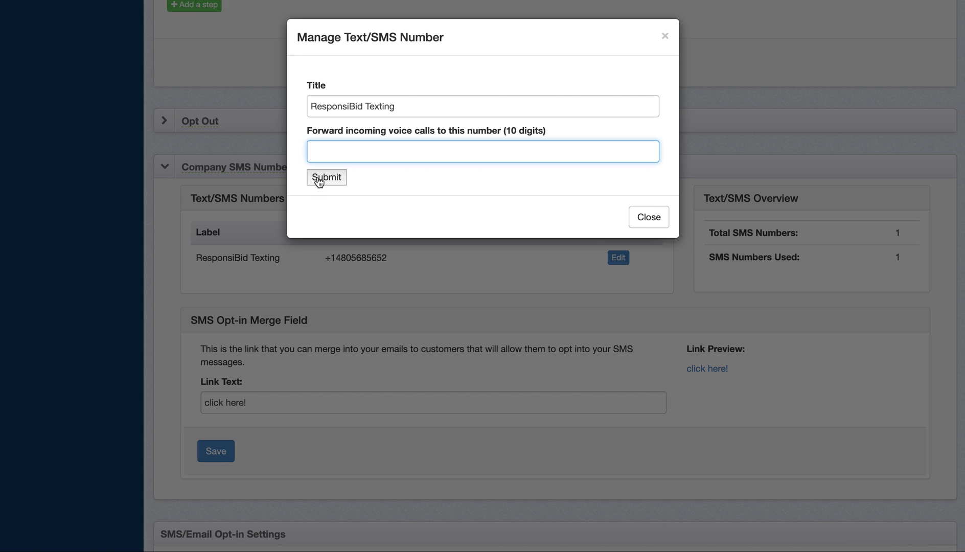
pyautogui.click(665, 38)
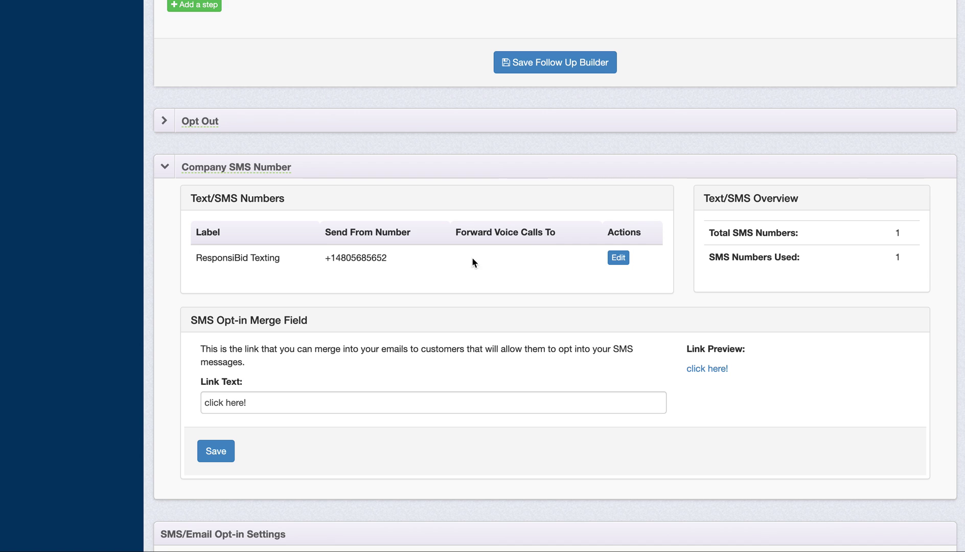
# Highlight the company's sending number and its 480 area code, then open Settings from the top.
pyautogui.moveTo(336, 258); pyautogui.dragTo(391, 262)
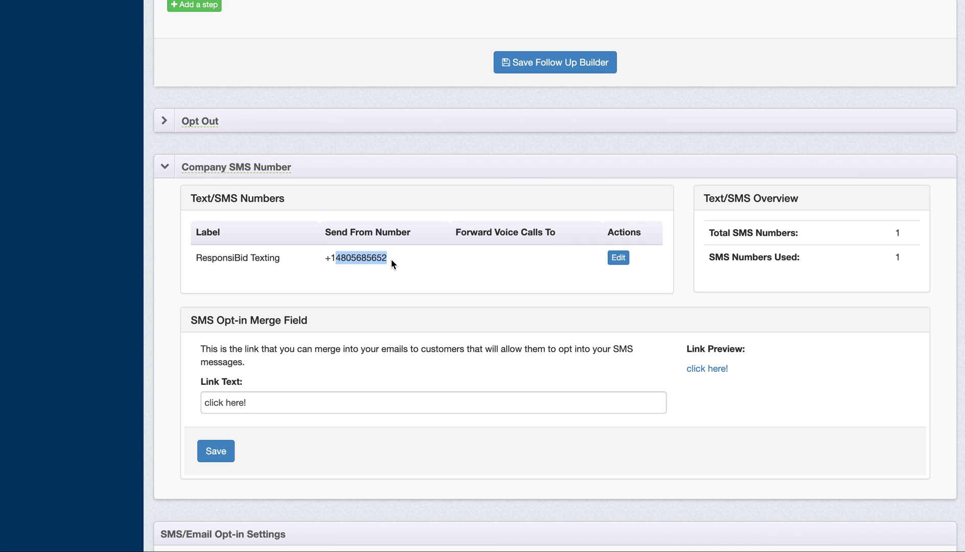
pyautogui.click(344, 262)
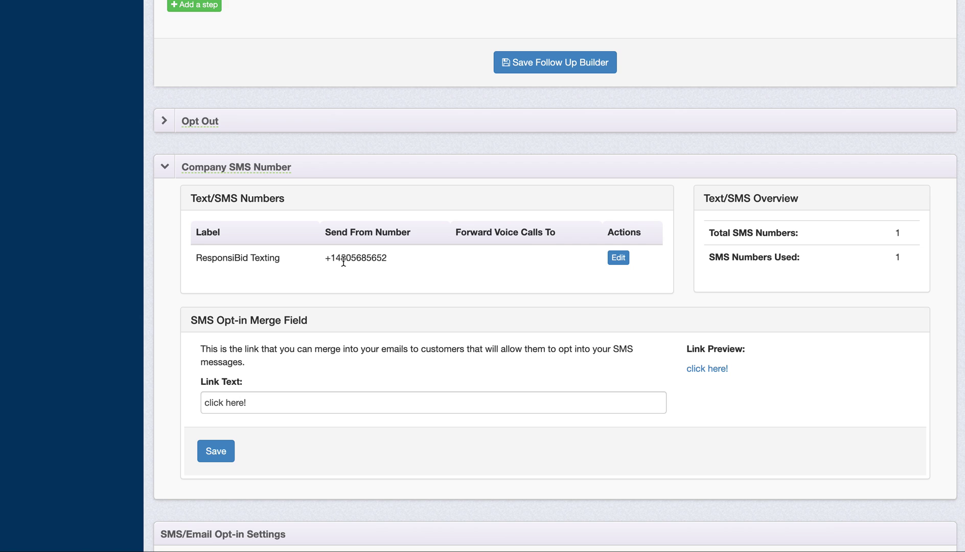
pyautogui.moveTo(336, 259); pyautogui.dragTo(352, 259)
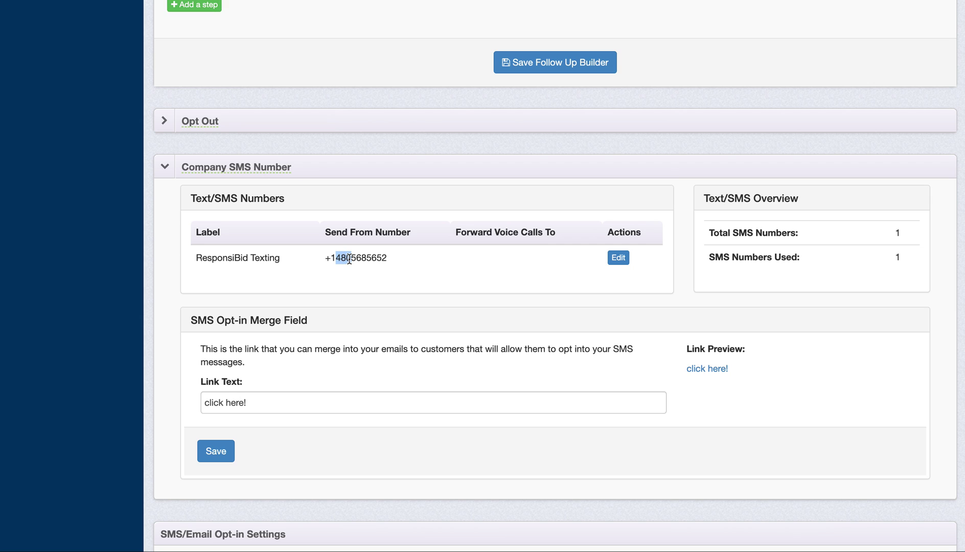
pyautogui.click(430, 288)
pyautogui.scroll(2, 515, 228)
pyautogui.scroll(7, 515, 228)
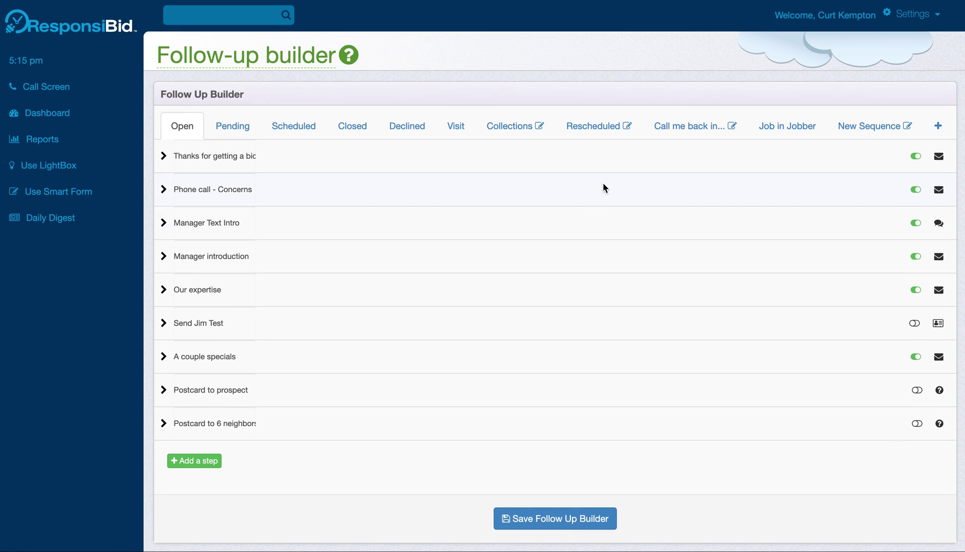
pyautogui.click(892, 24)
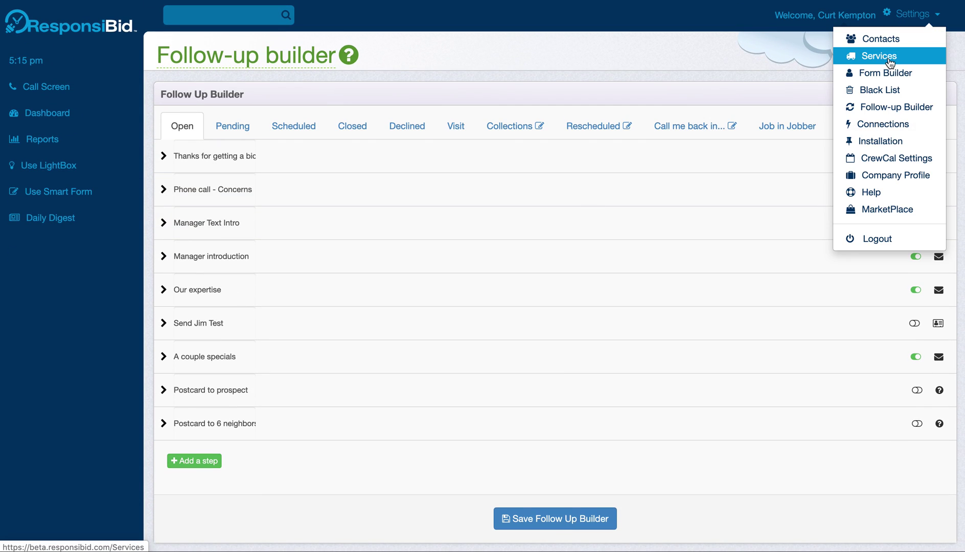
# Visit Company Profile and Billing settings, then open the Dashboard of weekly bids and lead sources.
pyautogui.click(887, 177)
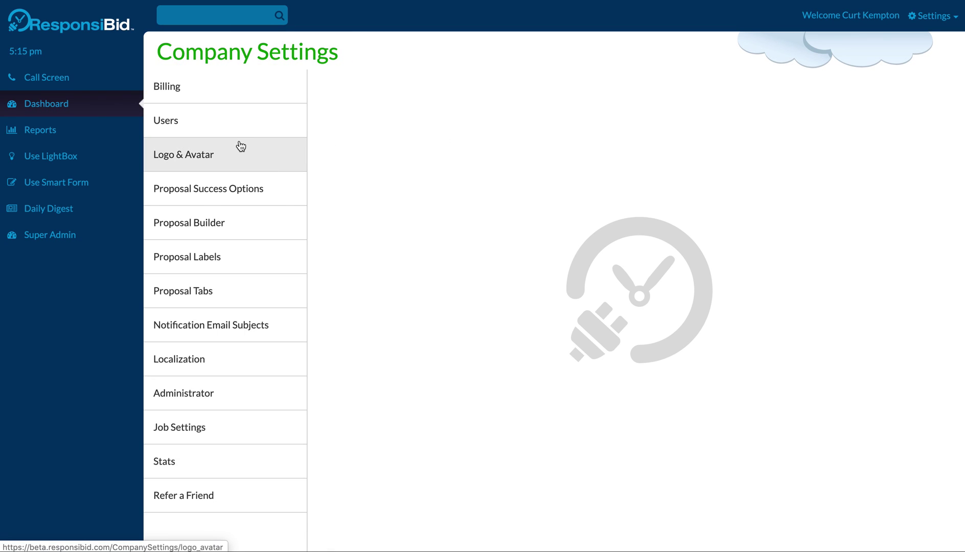
pyautogui.click(231, 99)
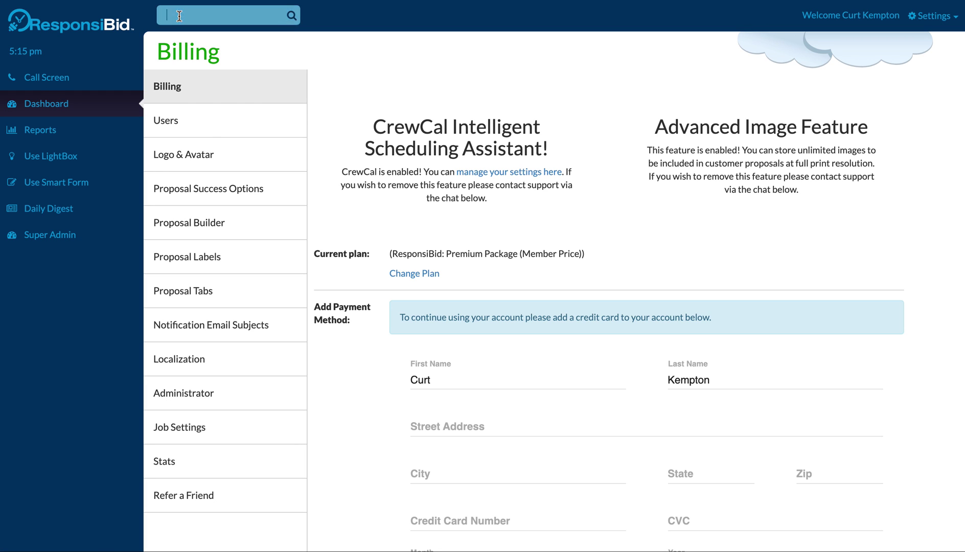
pyautogui.click(47, 102)
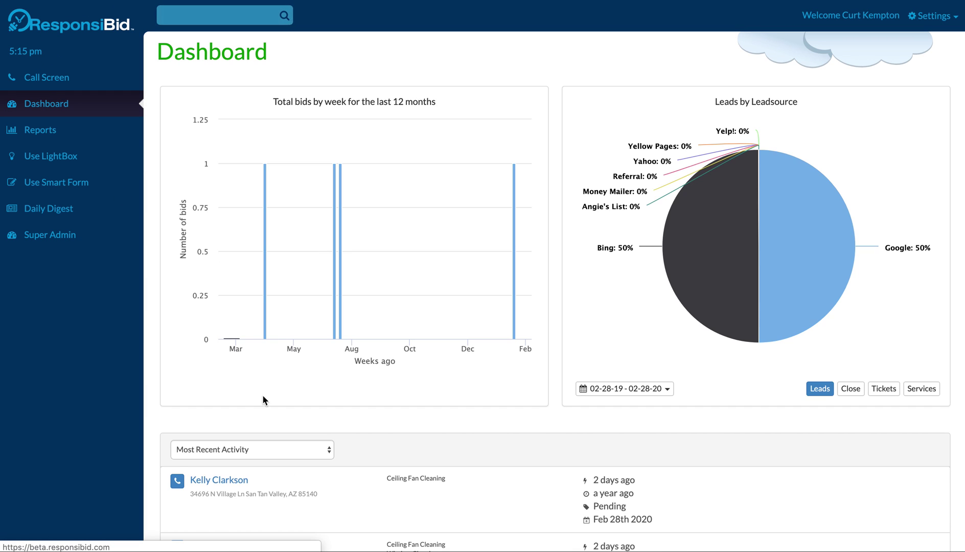
# Open the Job in Jobber customer from recent activity and scroll to Send Text Message.
pyautogui.scroll(-6, 262, 394)
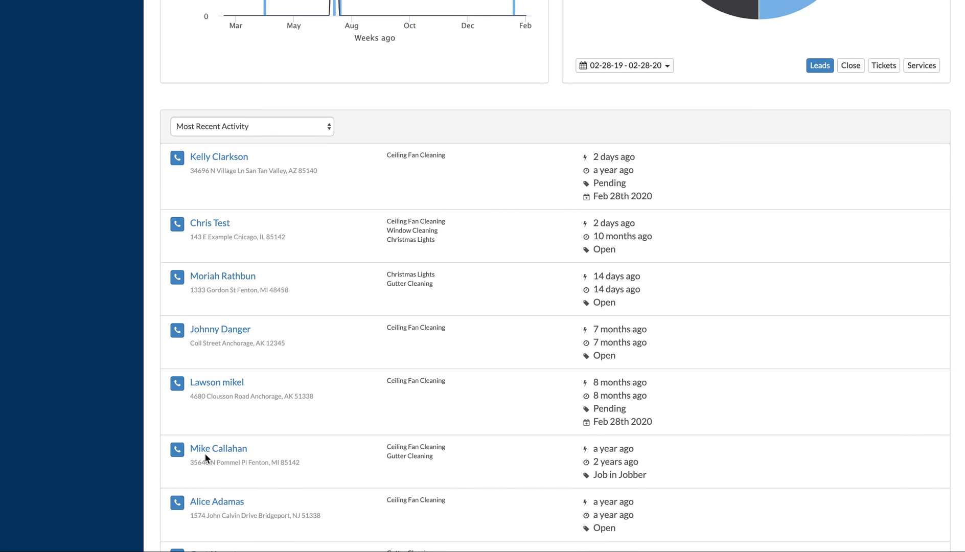
pyautogui.click(208, 449)
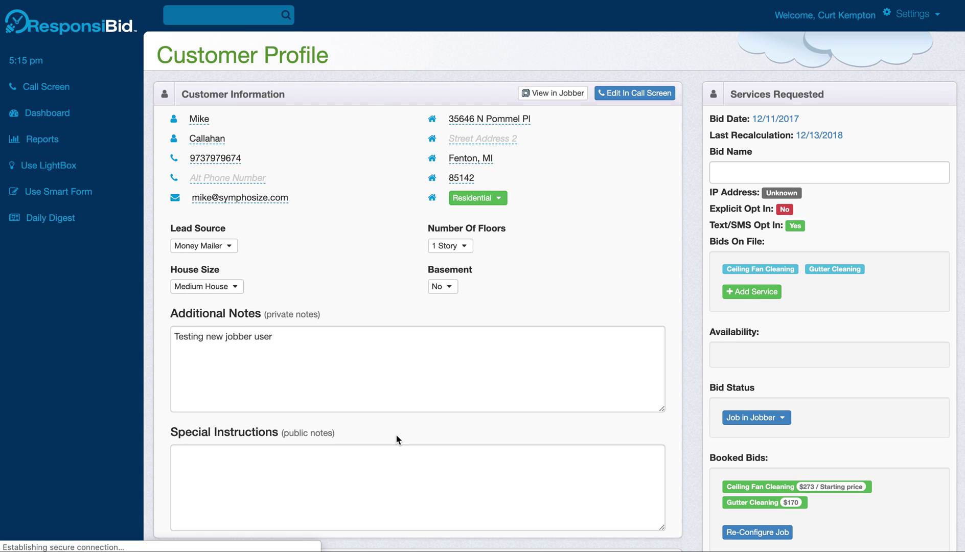
pyautogui.scroll(-7, 386, 460)
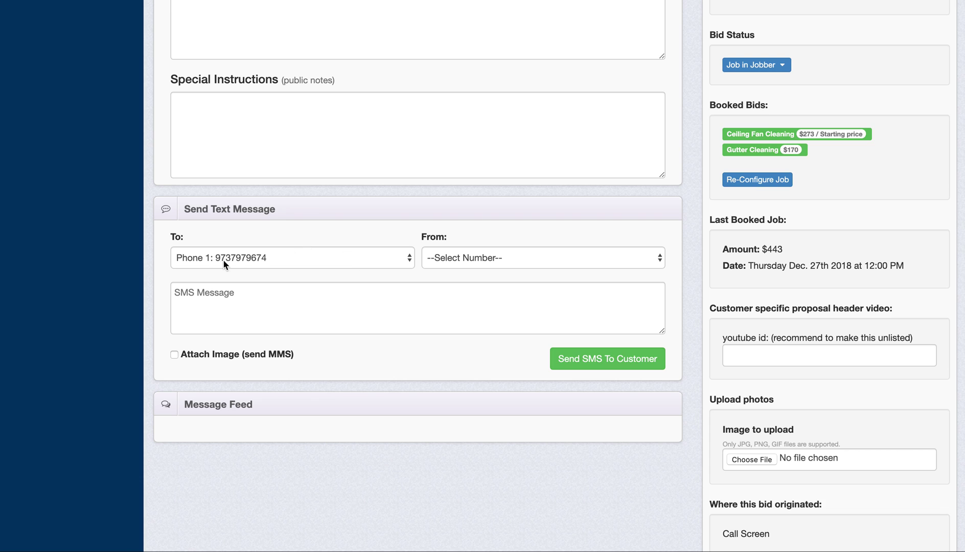
# Write 'Can you believe these guys?' as a text from the ResponsiBid Texting number.
pyautogui.click(456, 263)
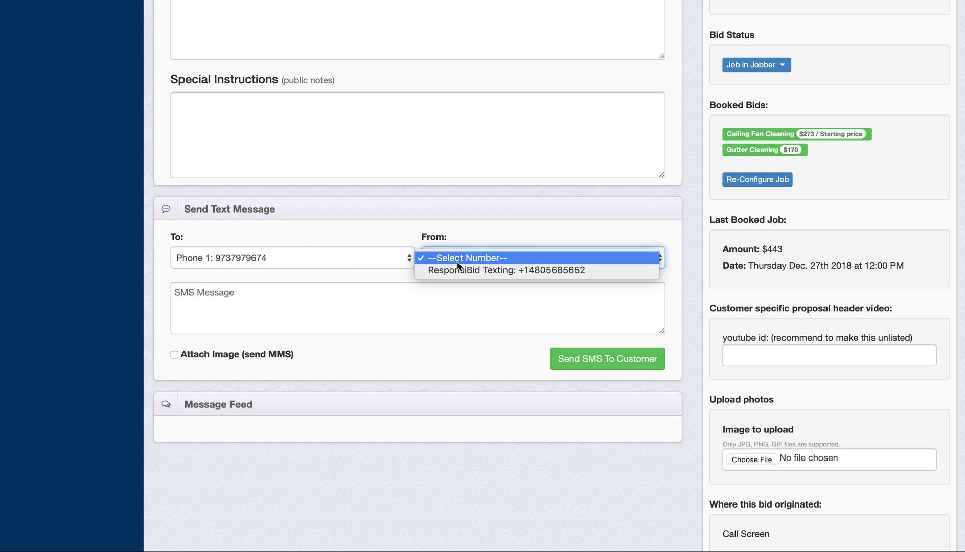
pyautogui.click(456, 273)
pyautogui.click(315, 308)
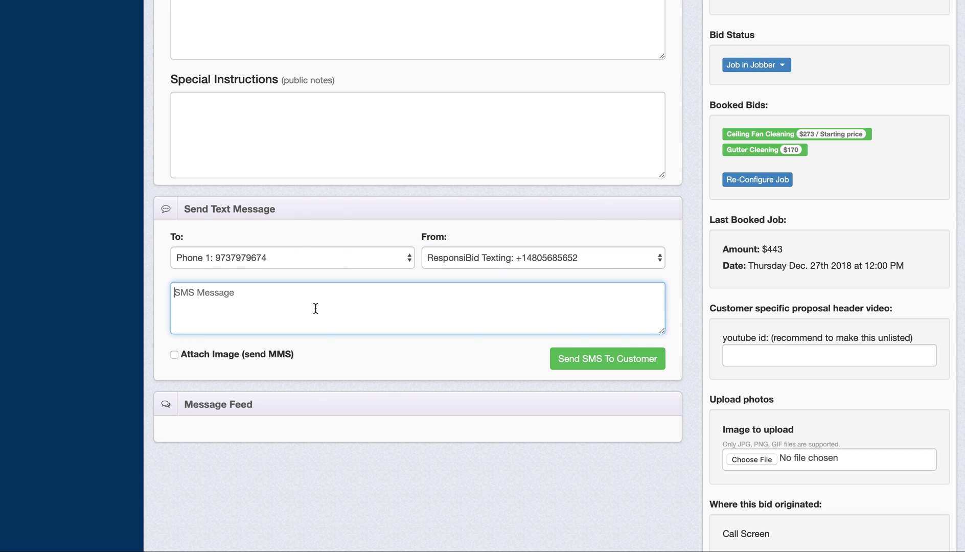
pyautogui.write('Can you believe the')
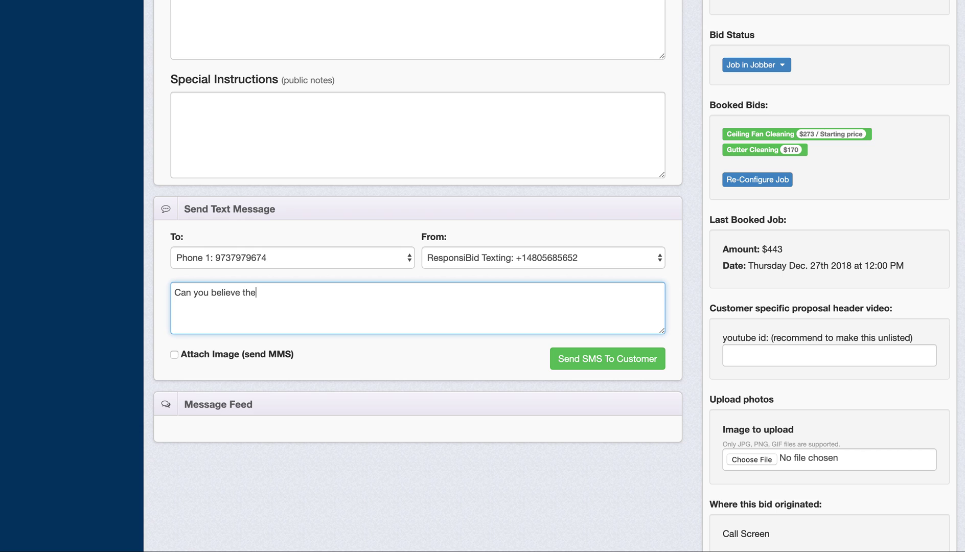
pyautogui.write('se guys?')
# Attach IMG_2014.jpeg and send the text to the customer.
pyautogui.click(173, 354)
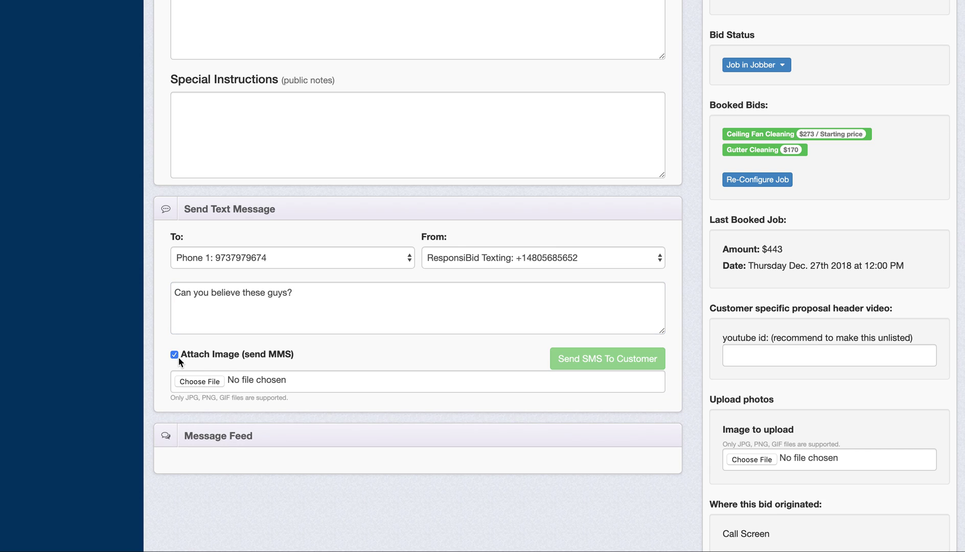
pyautogui.click(199, 382)
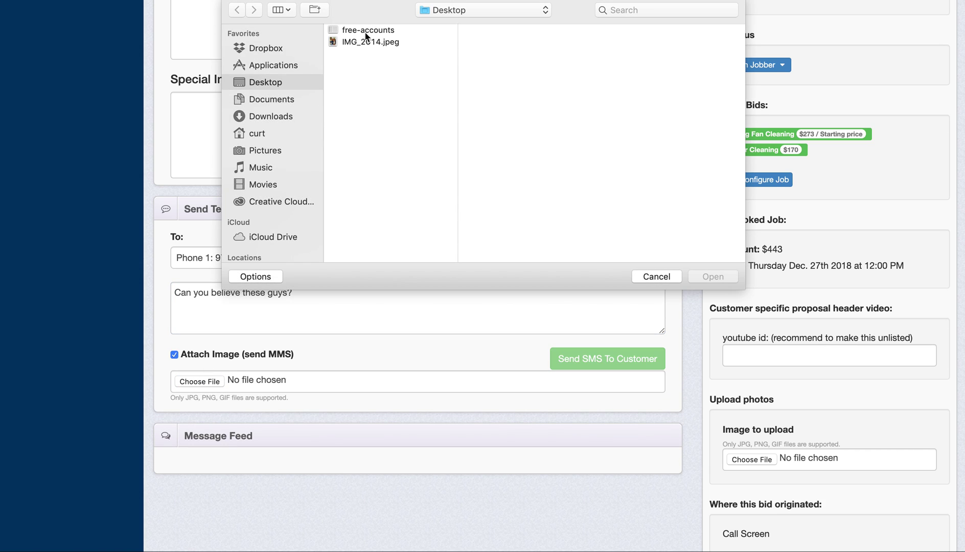
pyautogui.click(365, 42)
pyautogui.click(719, 281)
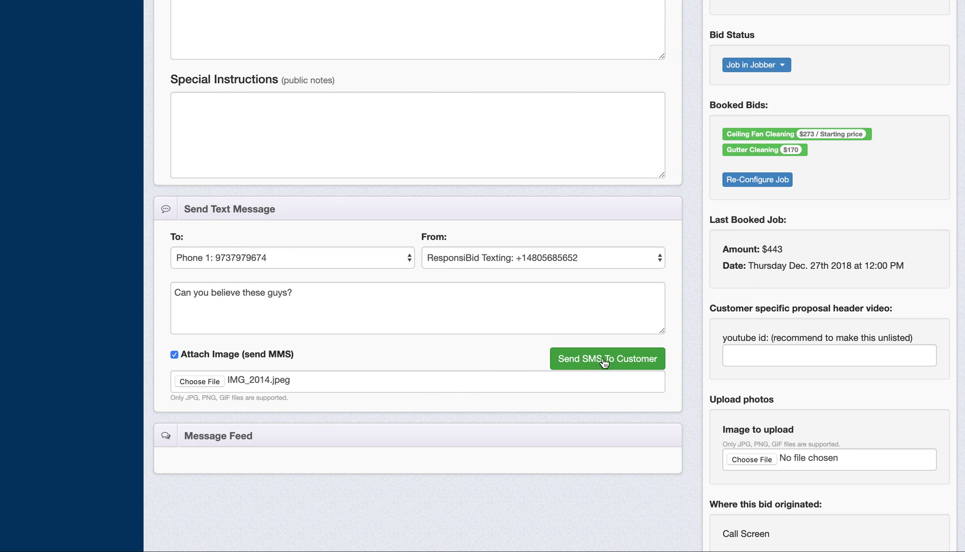
pyautogui.click(607, 360)
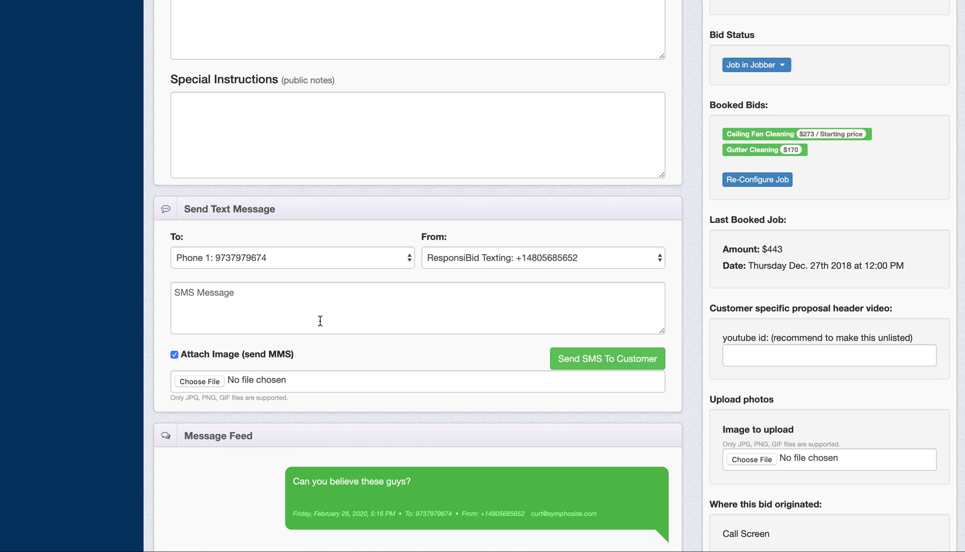
# Wait for the upload, then scroll down to see the sent photo in the Message Feed.
pyautogui.scroll(-5, 818, 271)
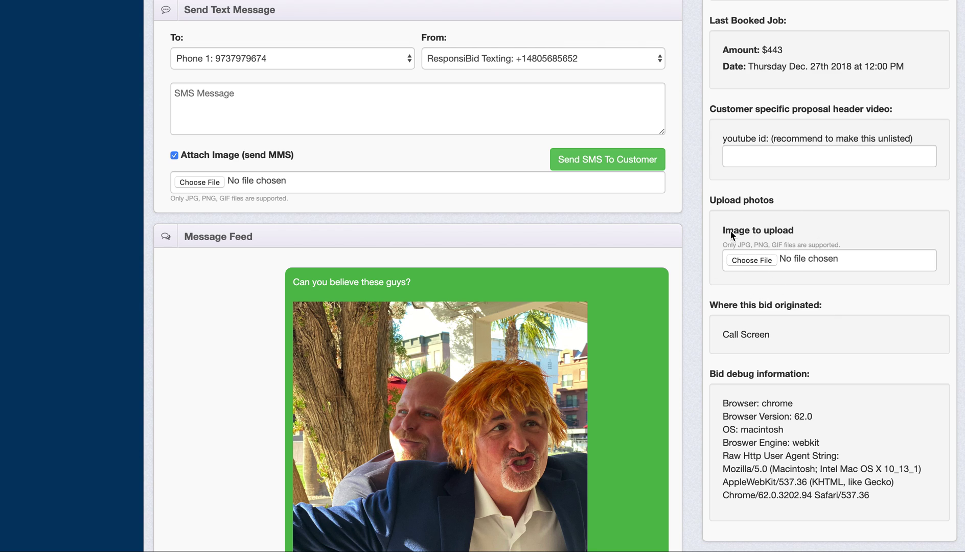
pyautogui.scroll(-2, 588, 343)
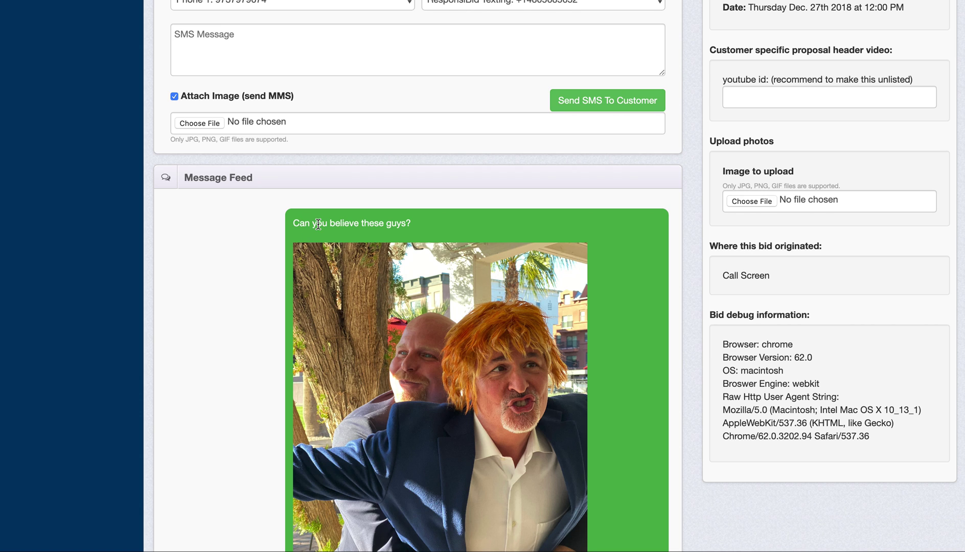
pyautogui.scroll(-5, 471, 347)
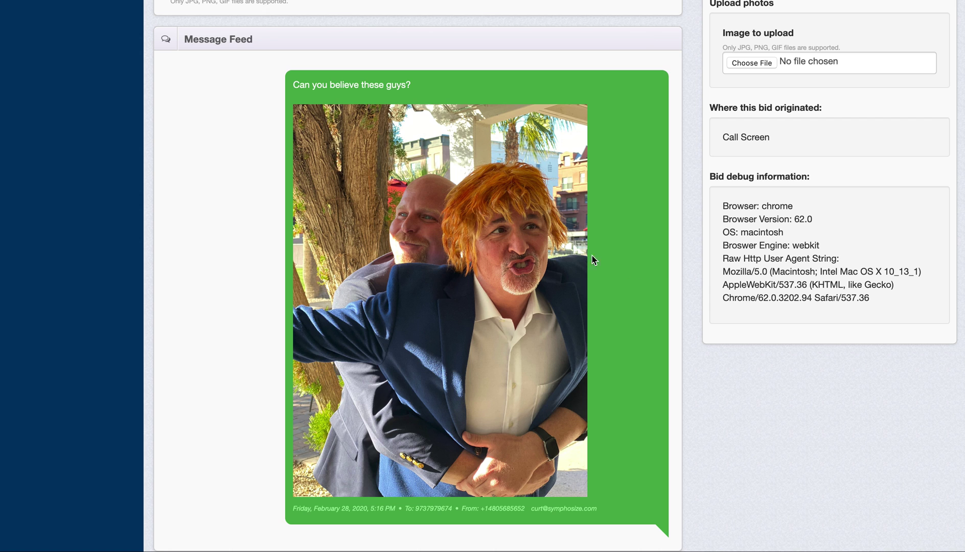
pyautogui.scroll(-2, 532, 250)
# Refresh the profile and find the reply 'Lol! Those guys...' and IMG_2014.jpeg under Upload photos.
pyautogui.scroll(10, 532, 250)
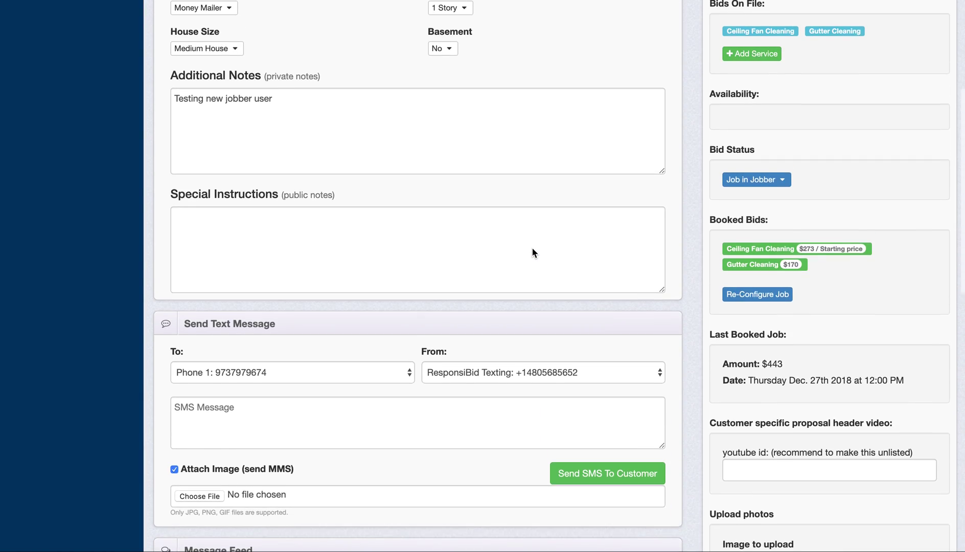
pyautogui.scroll(3, 532, 253)
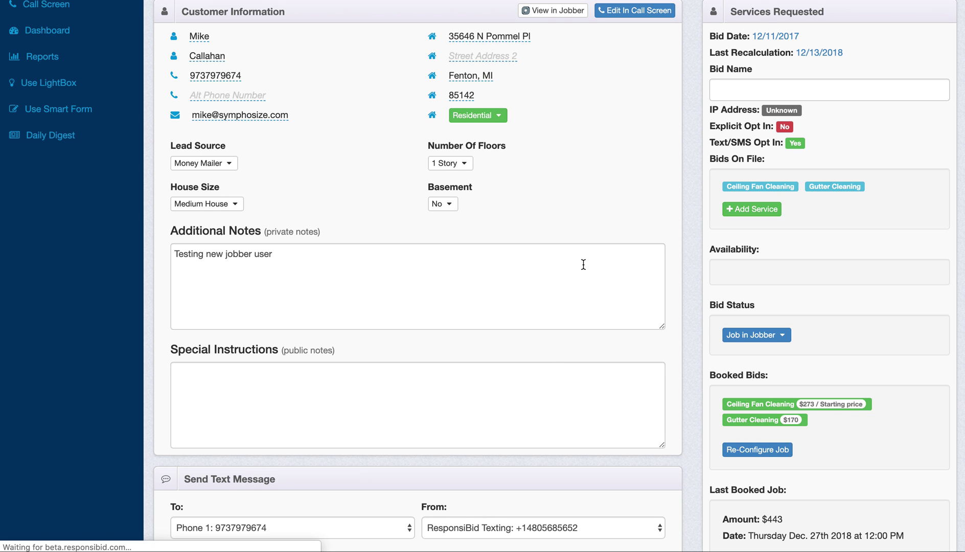
pyautogui.scroll(-1, 583, 264)
pyautogui.scroll(-10, 583, 264)
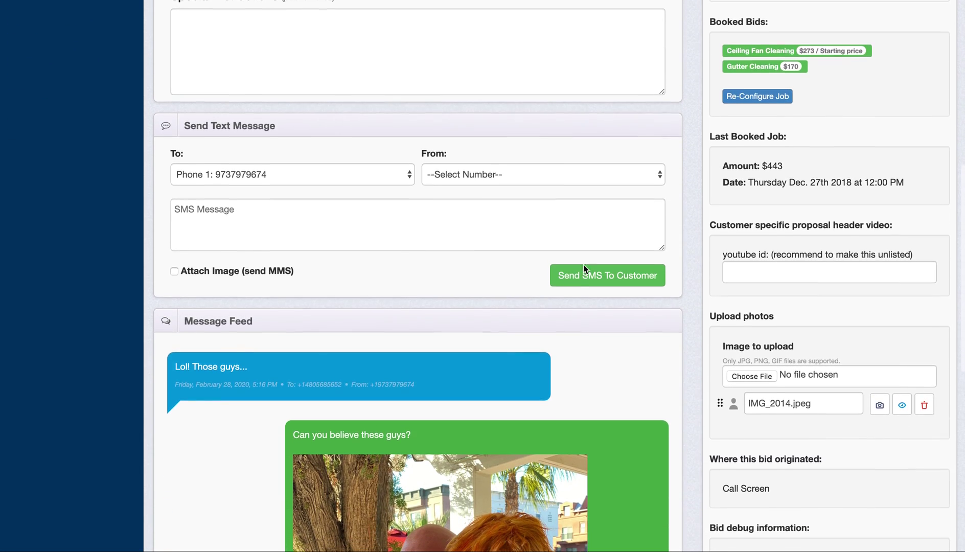
pyautogui.scroll(1, 200, 158)
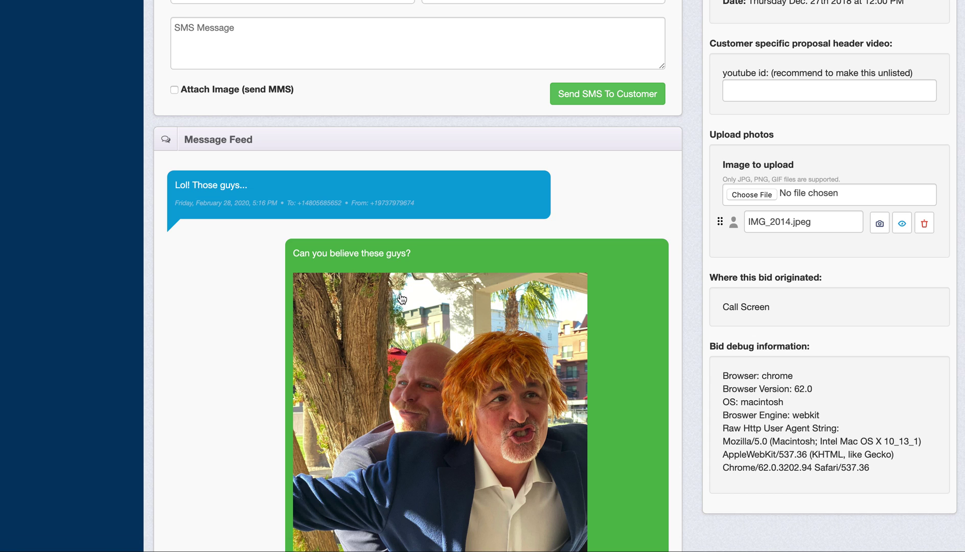
pyautogui.scroll(-2, 401, 298)
pyautogui.scroll(2, 401, 297)
# Replace the photo name IMG_2014.jpeg with 'Sid & Bobby'.
pyautogui.tripleClick(803, 221)
pyautogui.write('Sid')
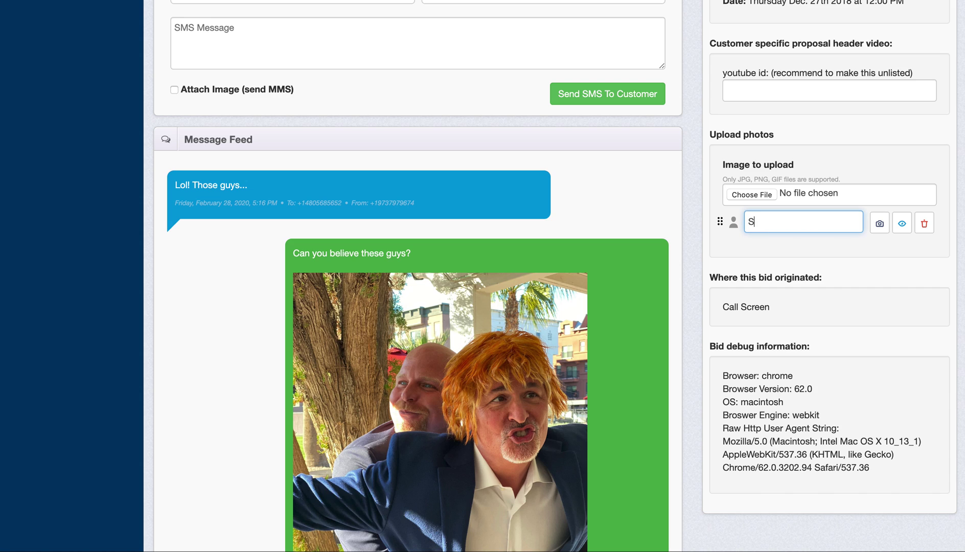
pyautogui.write(' & Bobby')
pyautogui.click(859, 249)
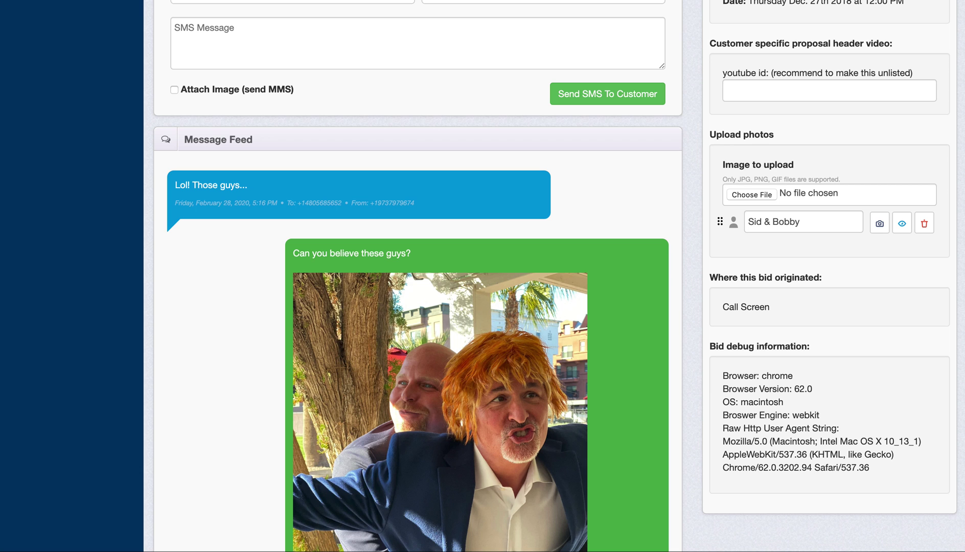
# Open the customer's proposal and check the Sid & Bobby tab under 'Learn more about us!'.
pyautogui.click(901, 225)
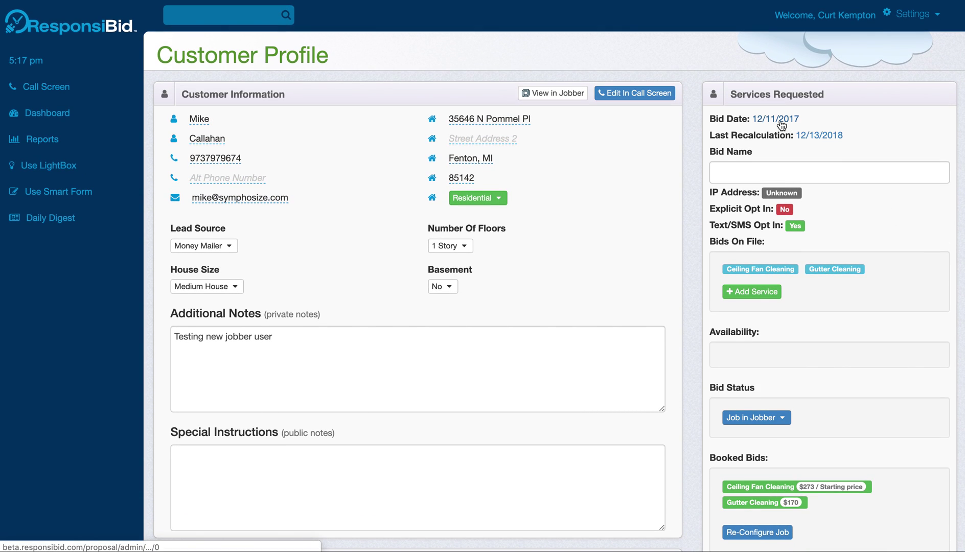
pyautogui.click(777, 120)
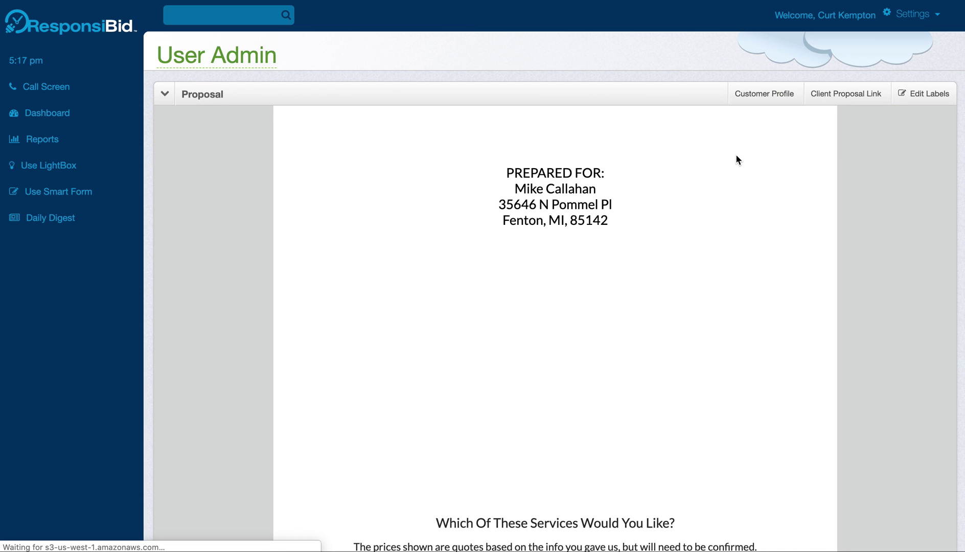
pyautogui.hotkey('alt', 'Left')
pyautogui.click(817, 145)
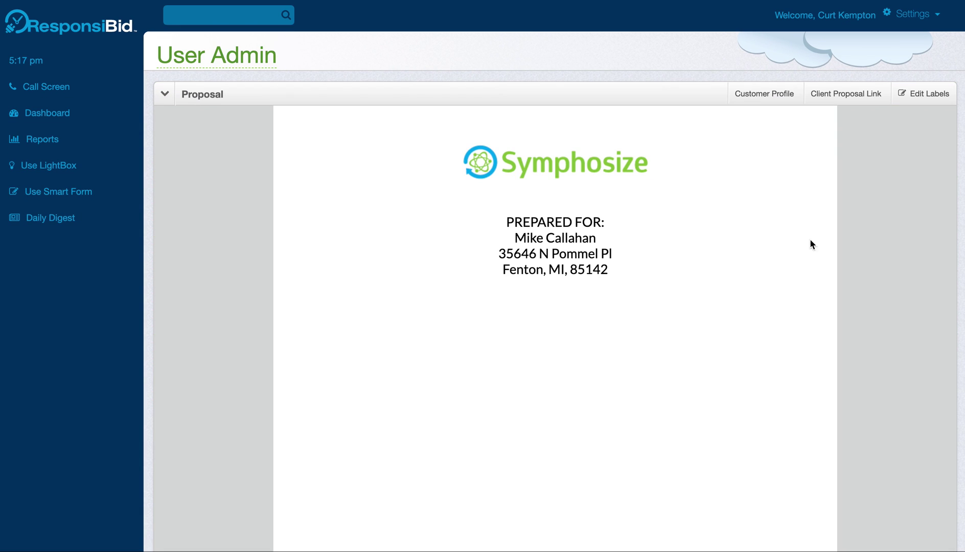
pyautogui.scroll(-15, 806, 314)
pyautogui.scroll(-2, 806, 313)
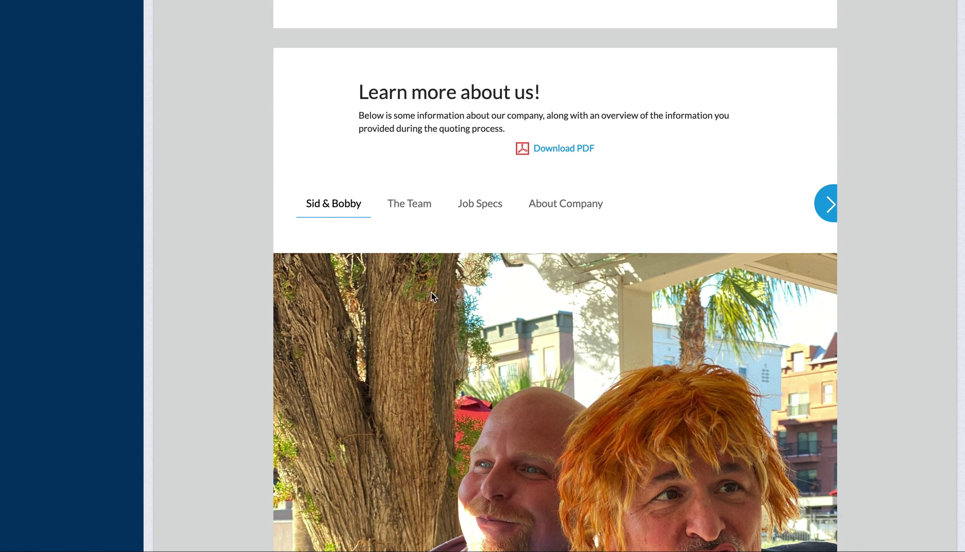
pyautogui.scroll(-14, 446, 311)
pyautogui.scroll(-7, 446, 311)
pyautogui.scroll(20, 446, 311)
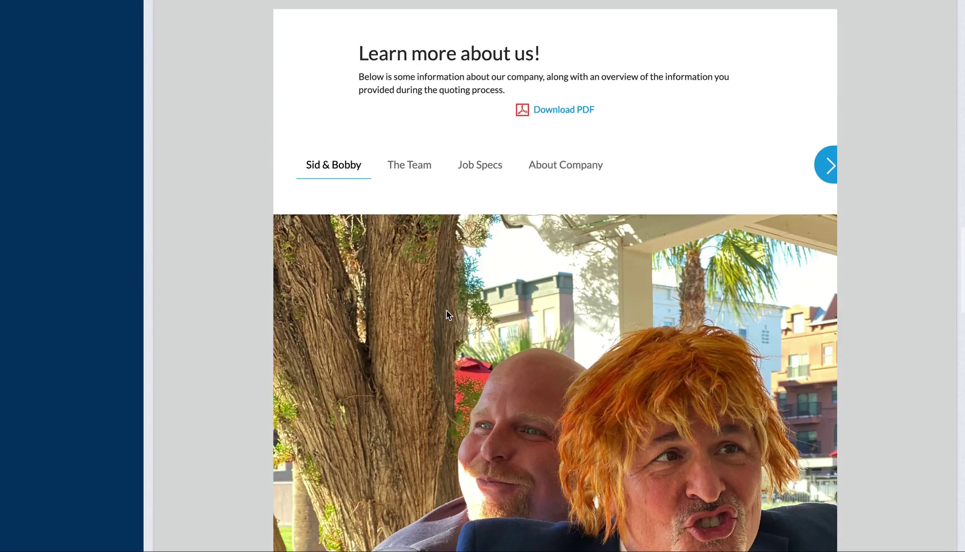
pyautogui.scroll(20, 446, 309)
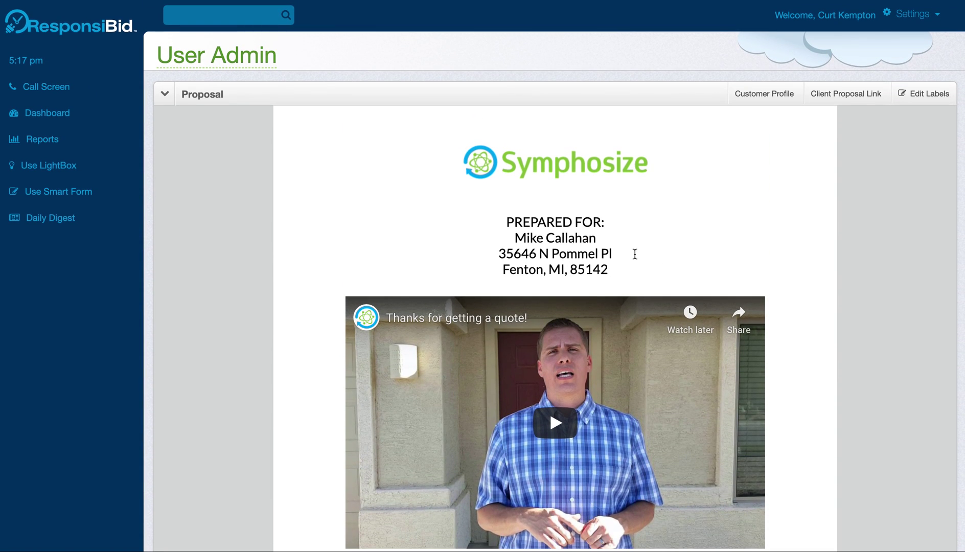
# Return to the Customer Profile and scroll through it, with Sid & Bobby still under uploaded photos.
pyautogui.click(777, 99)
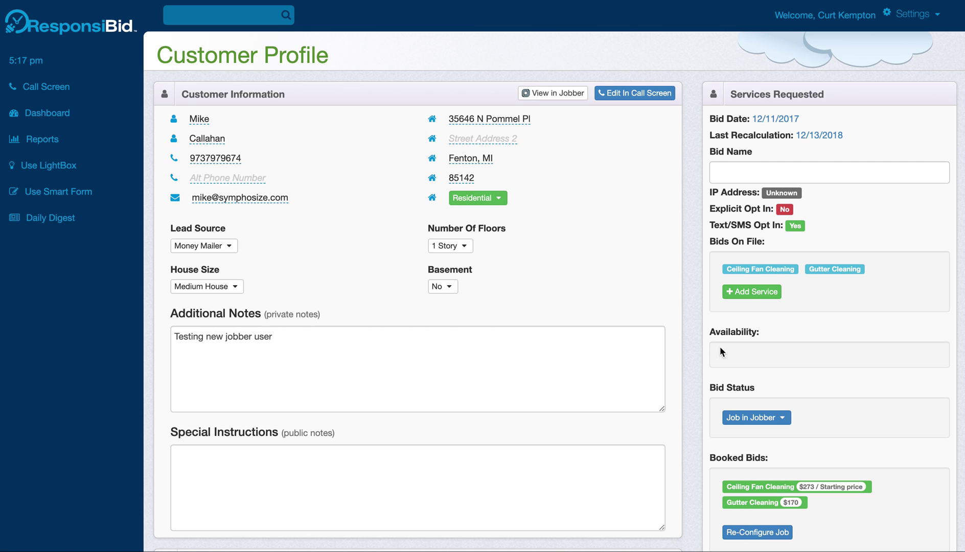
pyautogui.scroll(-6, 698, 356)
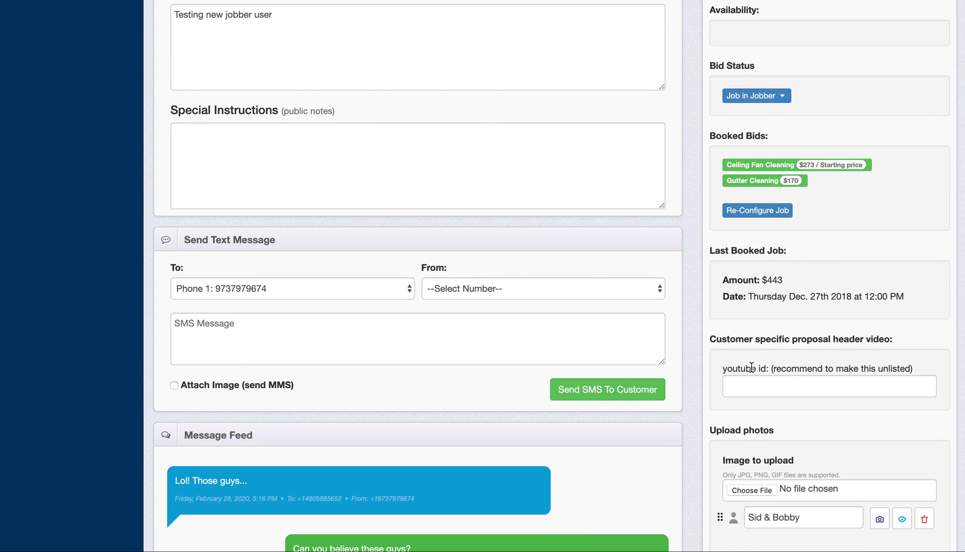
pyautogui.scroll(-2, 749, 366)
pyautogui.scroll(-6, 751, 367)
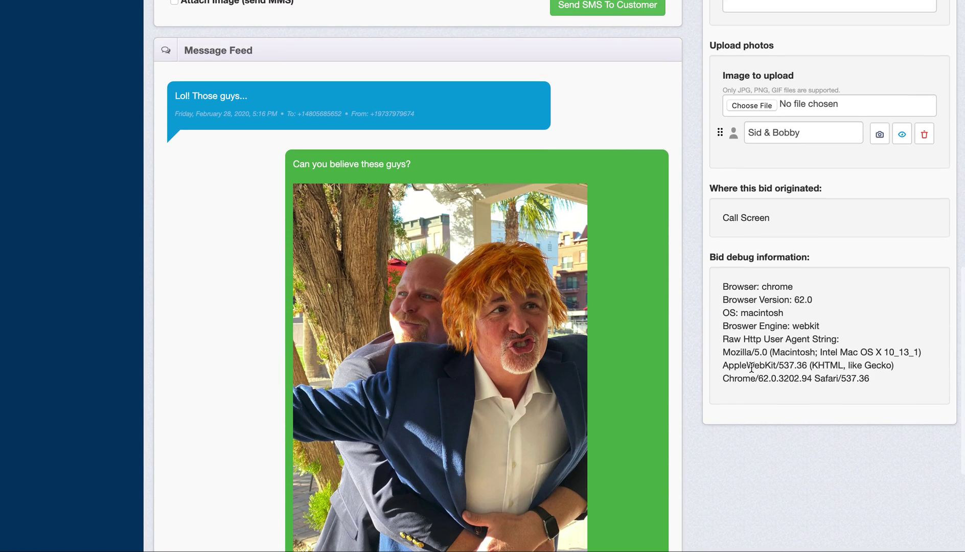
pyautogui.scroll(3, 323, 136)
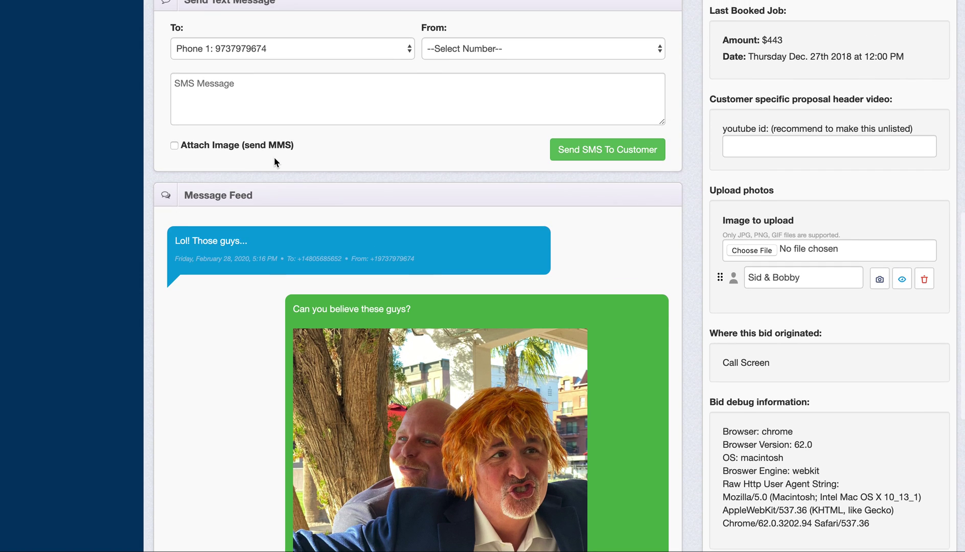
pyautogui.click(229, 96)
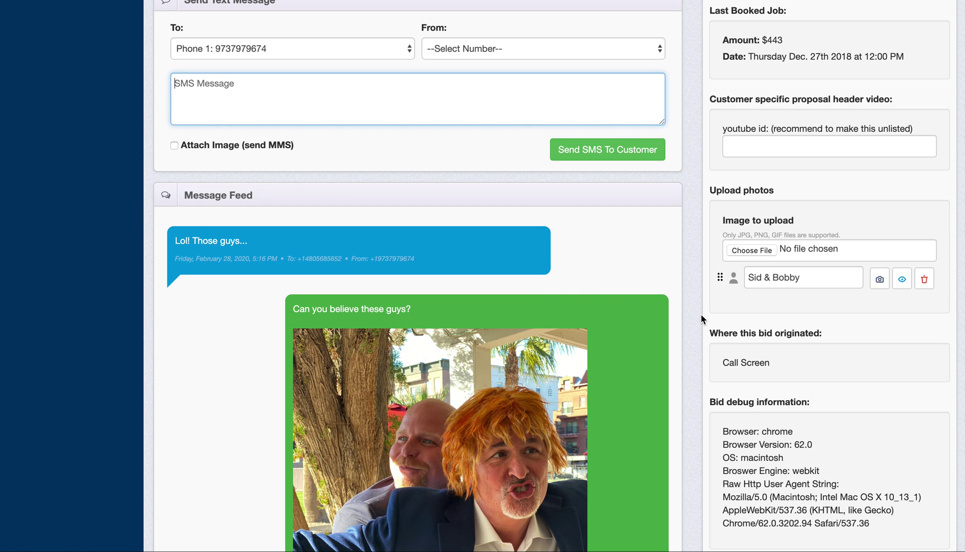
pyautogui.scroll(12, 578, 301)
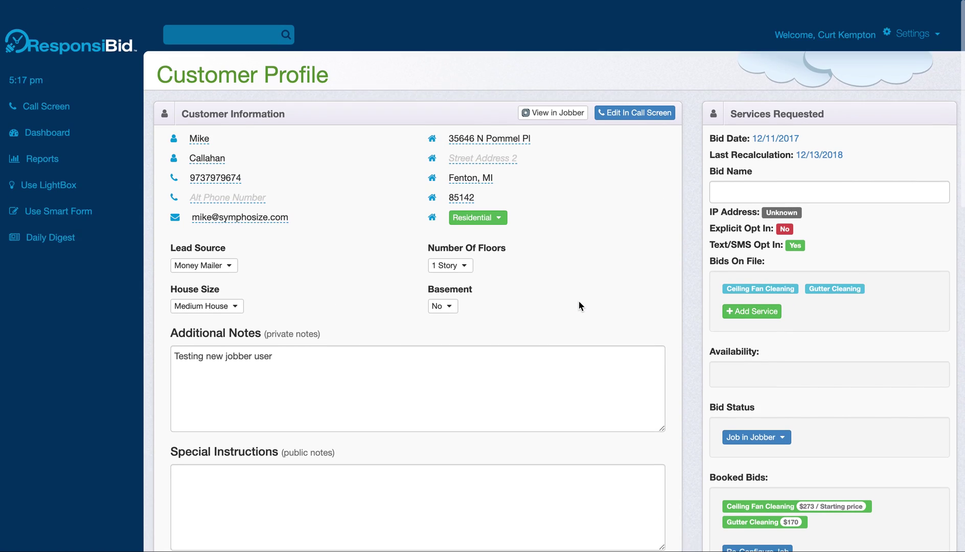